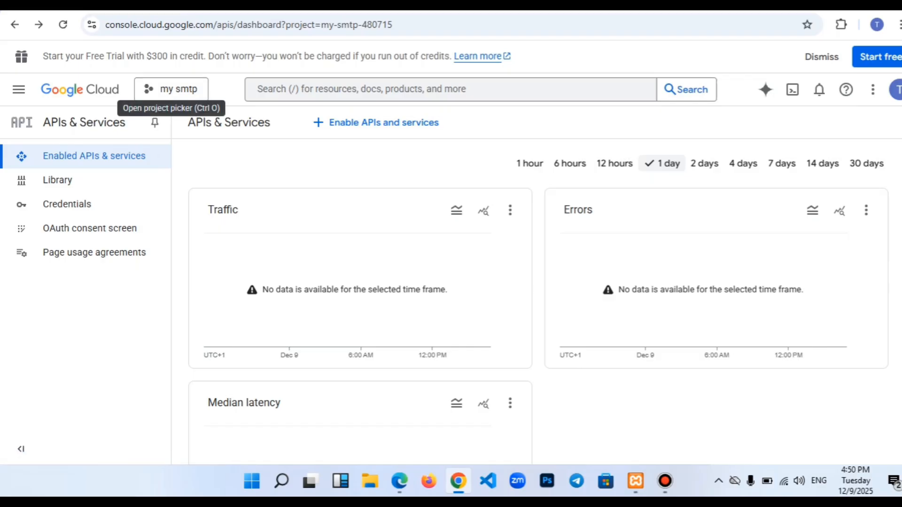
- Select the my smtp project from the project list
{"action": "left_click", "coordinate": [171, 89]}
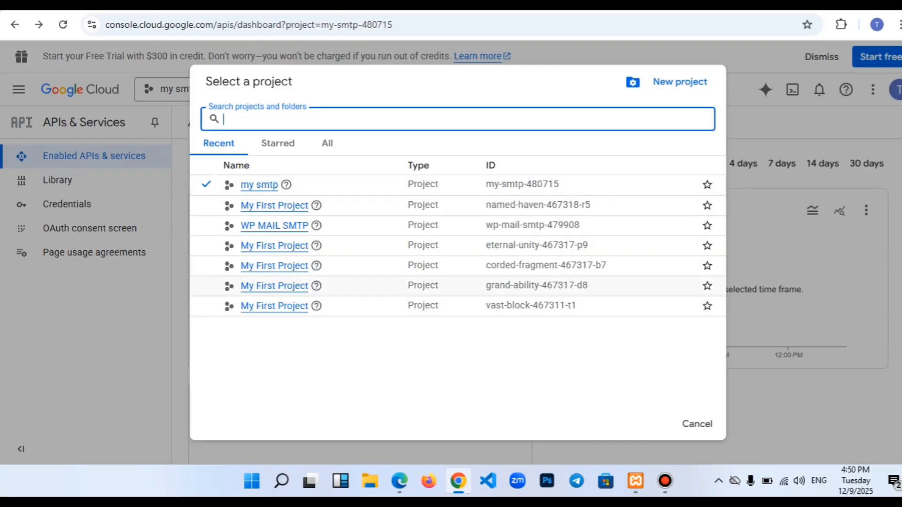
{"action": "mouse_move", "coordinate": [286, 185]}
{"action": "left_click", "coordinate": [259, 184]}
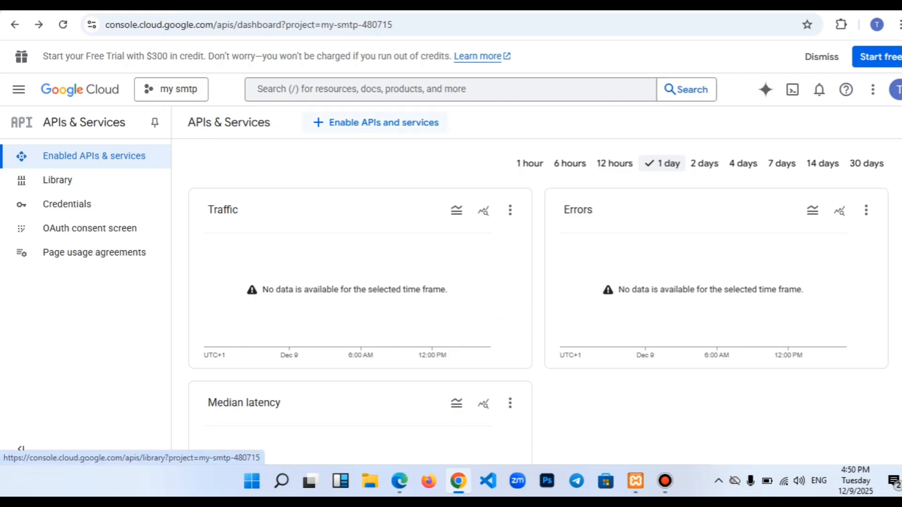
- Search the API Library for 'gmail api' and open the Gmail API details page
{"action": "left_click", "coordinate": [374, 122]}
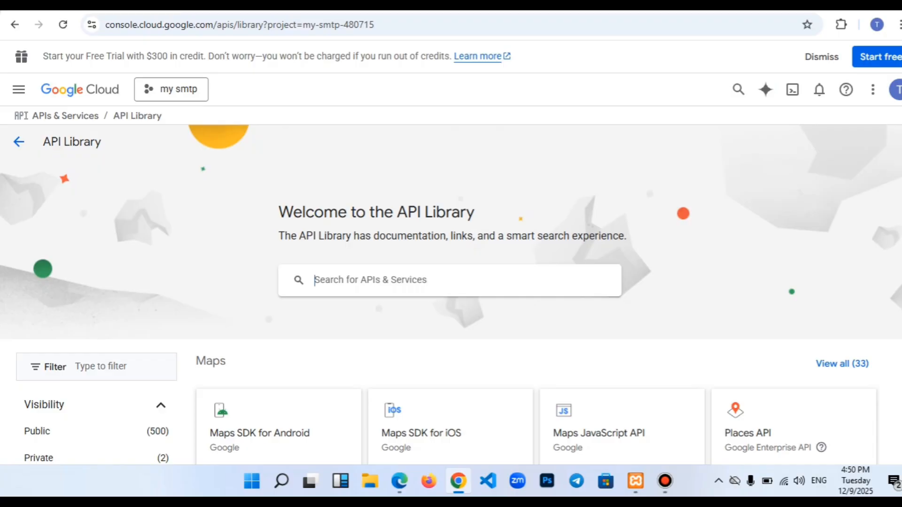
{"action": "type", "text": "gmail"}
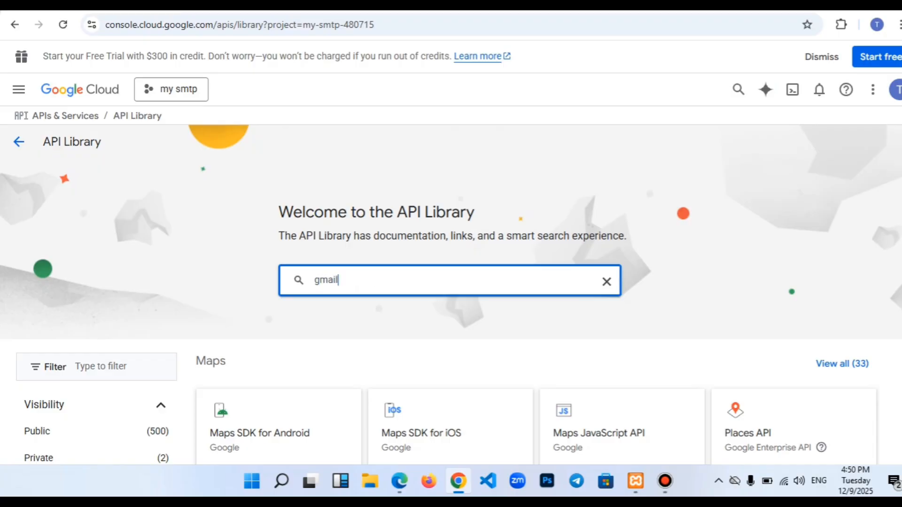
{"action": "key", "text": "Down"}
{"action": "key", "text": "Return"}
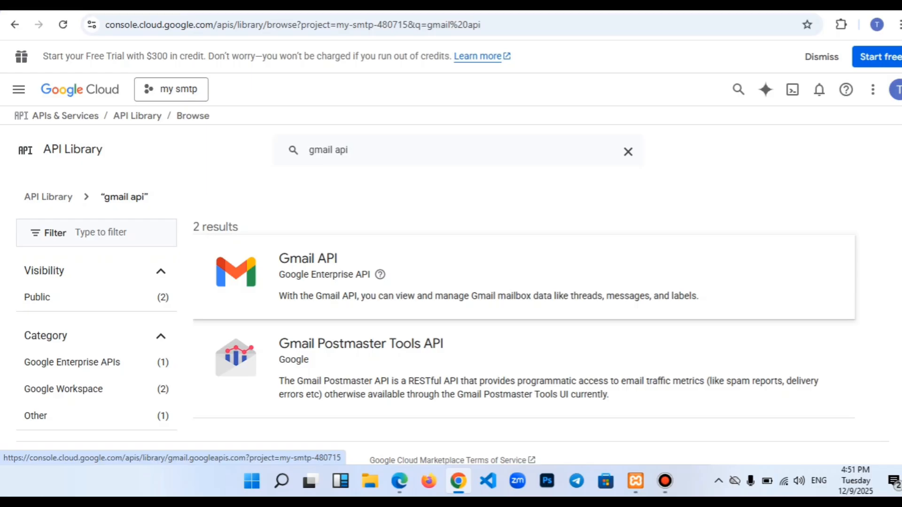
{"action": "left_click", "coordinate": [308, 259]}
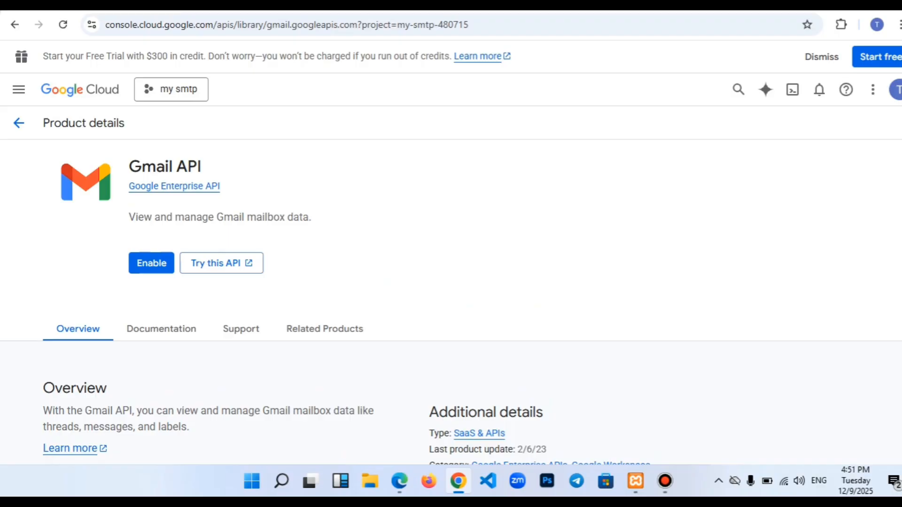
- Enable the Gmail API for the my smtp project
{"action": "left_click", "coordinate": [152, 263]}
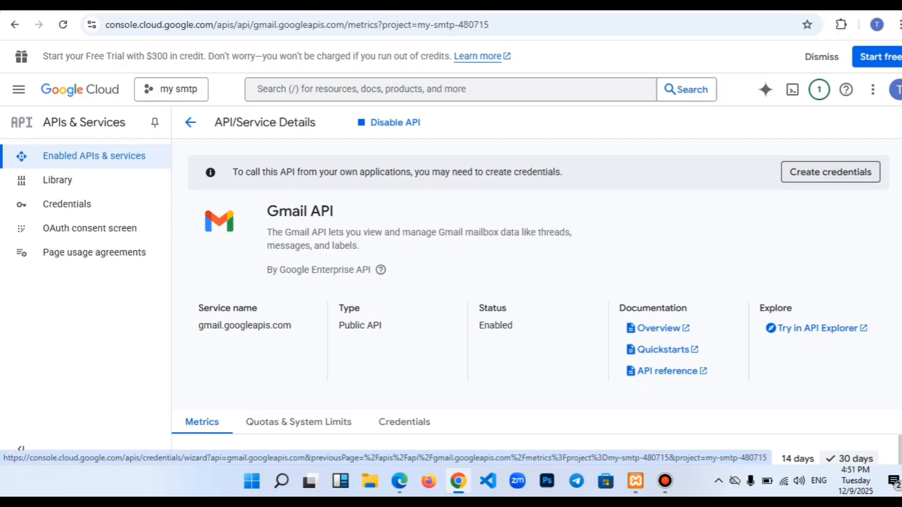
- Create Gmail API credentials for User data and continue to the consent screen form
{"action": "left_click", "coordinate": [831, 171]}
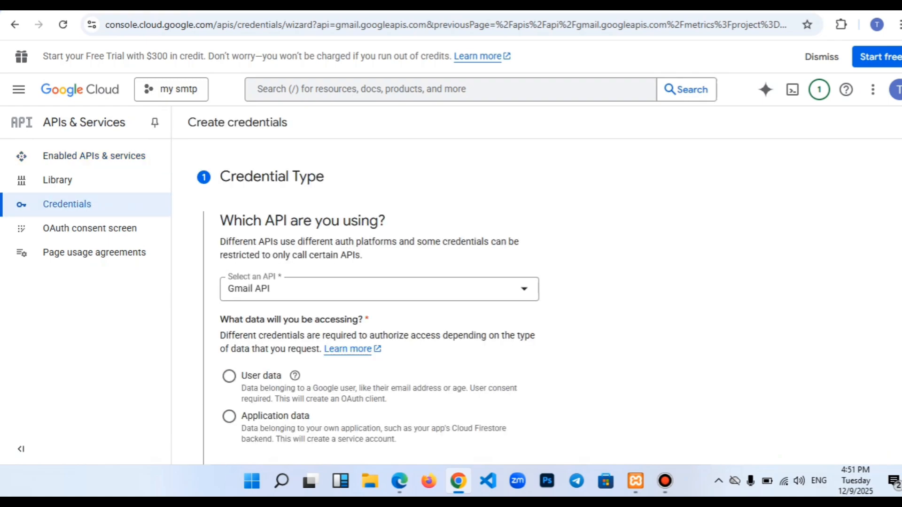
{"action": "scroll", "coordinate": [367, 302], "scroll_direction": "down", "scroll_amount": 2}
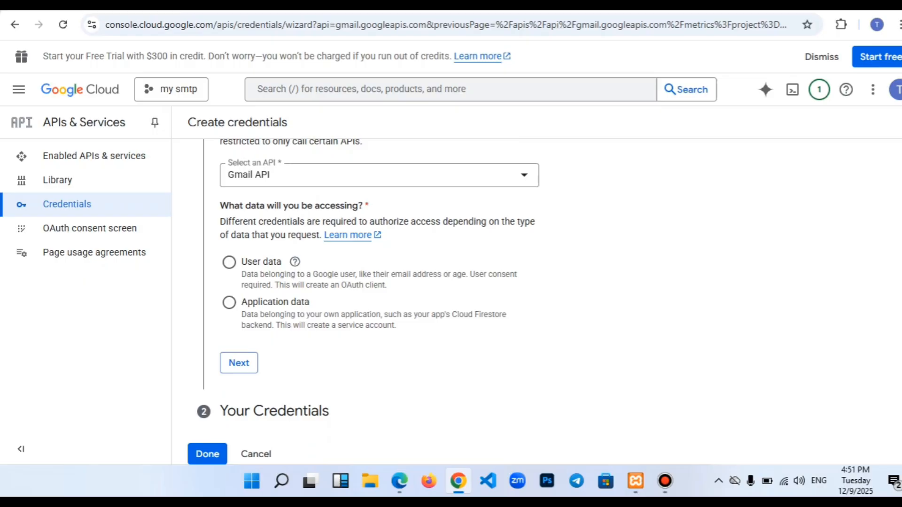
{"action": "left_click", "coordinate": [229, 262]}
{"action": "left_click", "coordinate": [238, 362]}
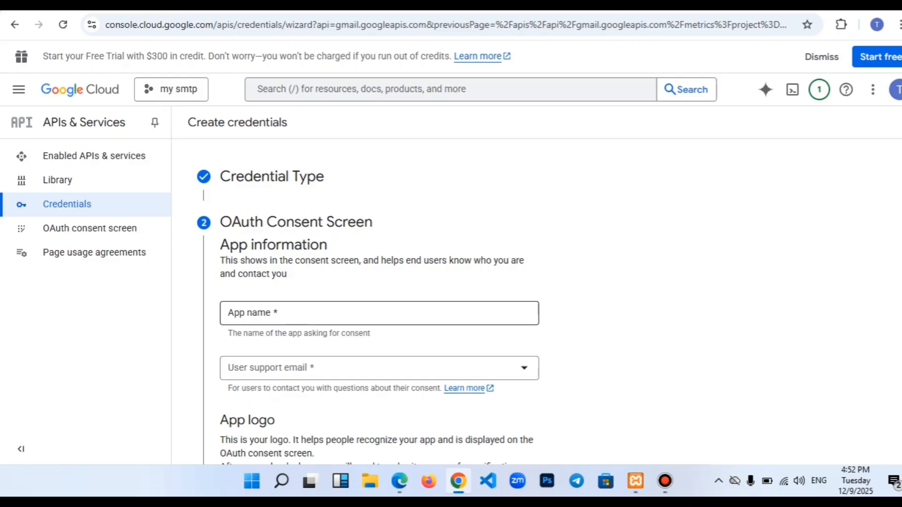
- Name the app 'smtp', pick the account as user support email, and enter the developer contact email
{"action": "left_click", "coordinate": [379, 313]}
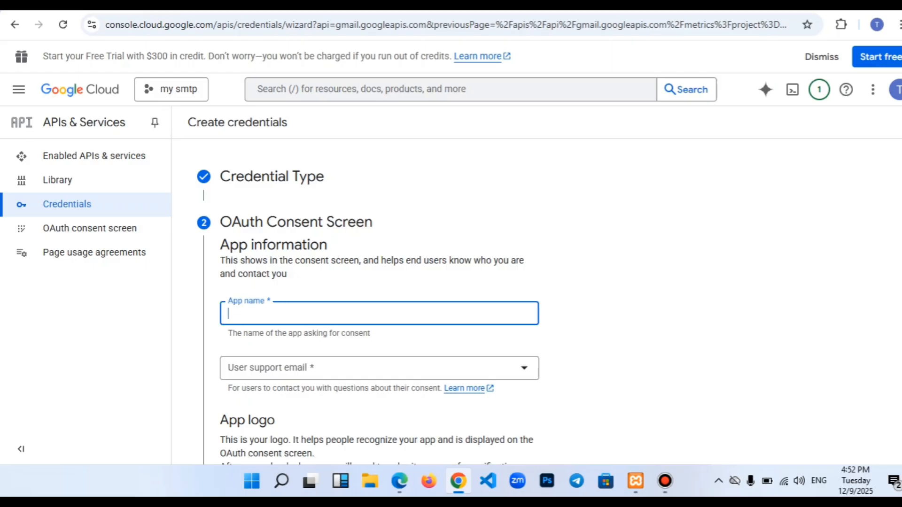
{"action": "type", "text": "smtp"}
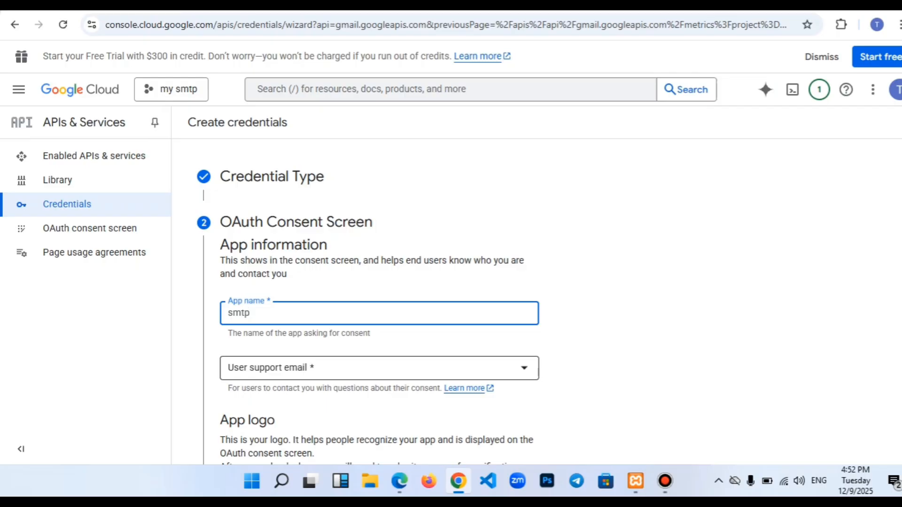
{"action": "left_click", "coordinate": [379, 368]}
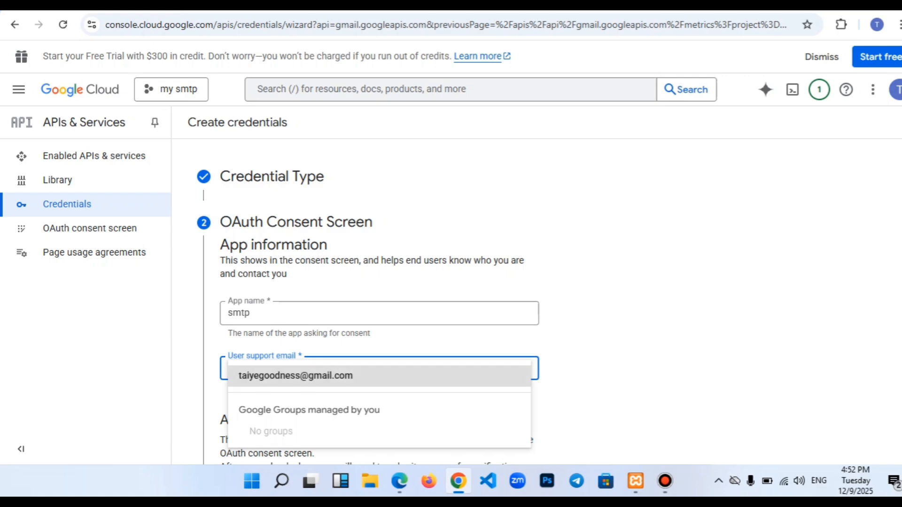
{"action": "key", "text": "Escape"}
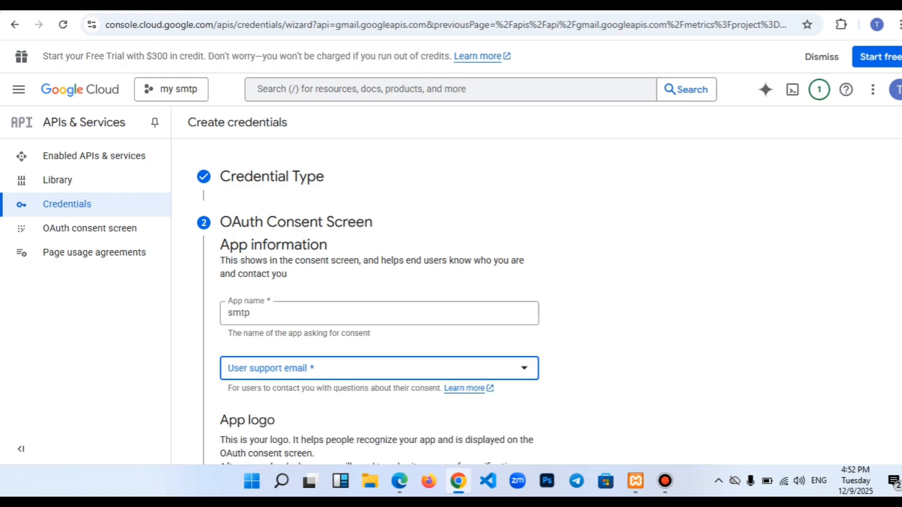
{"action": "left_click", "coordinate": [379, 368]}
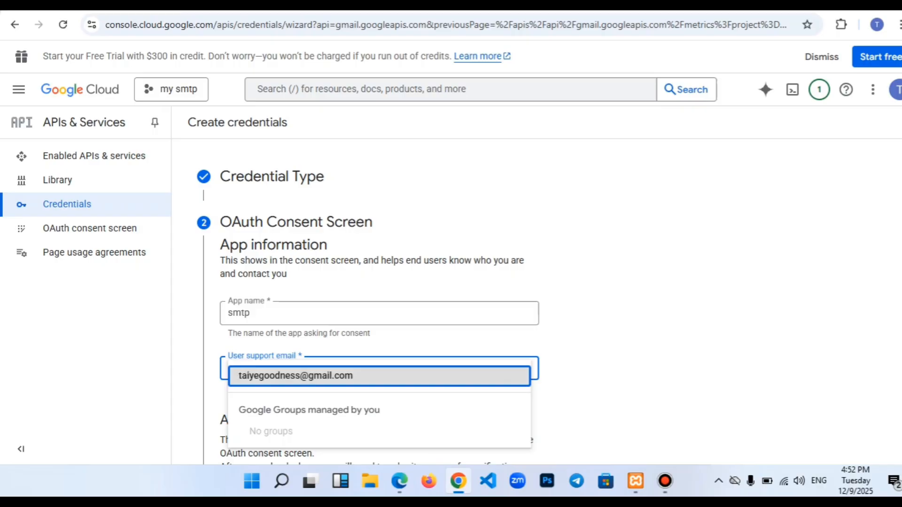
{"action": "key", "text": "Return"}
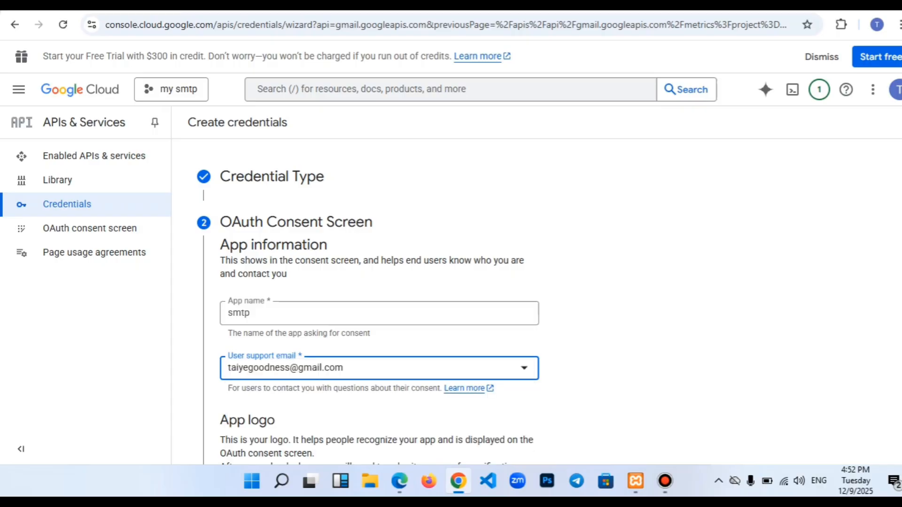
{"action": "scroll", "coordinate": [379, 300], "scroll_direction": "down", "scroll_amount": 5}
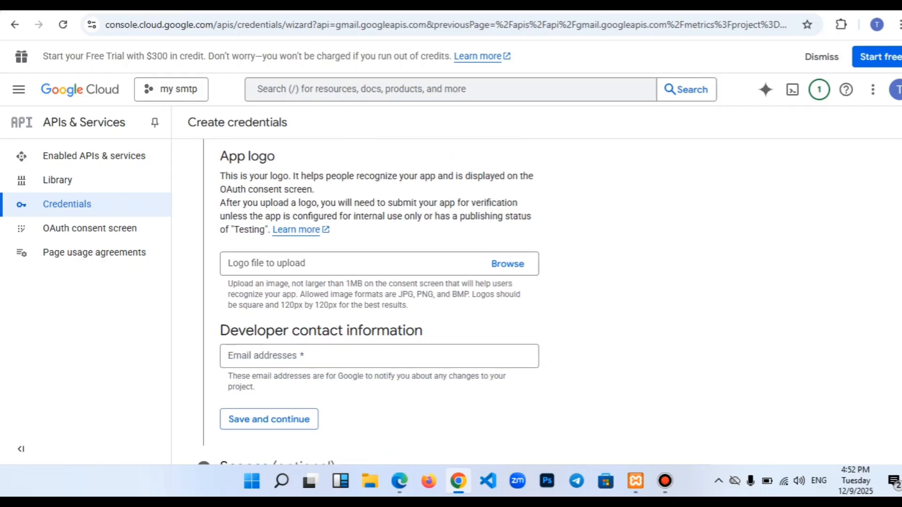
{"action": "scroll", "coordinate": [379, 347], "scroll_direction": "down", "scroll_amount": 1}
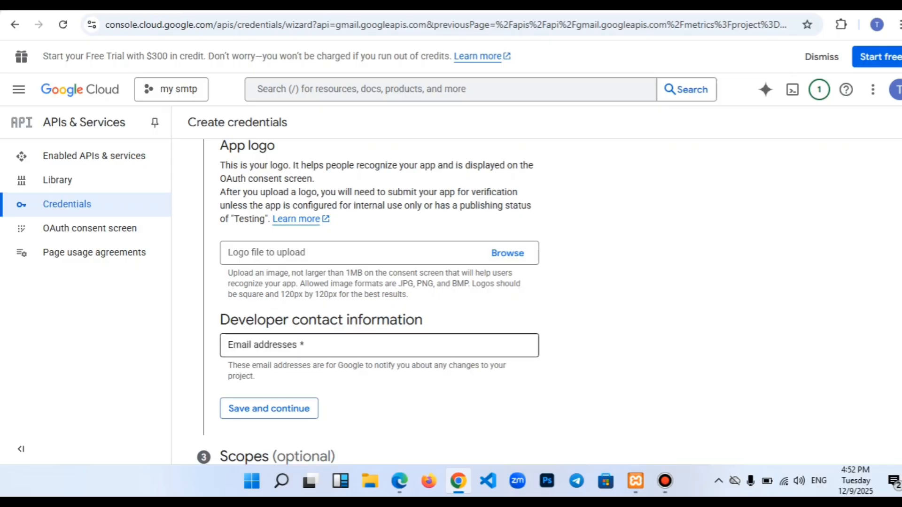
{"action": "left_click", "coordinate": [379, 346]}
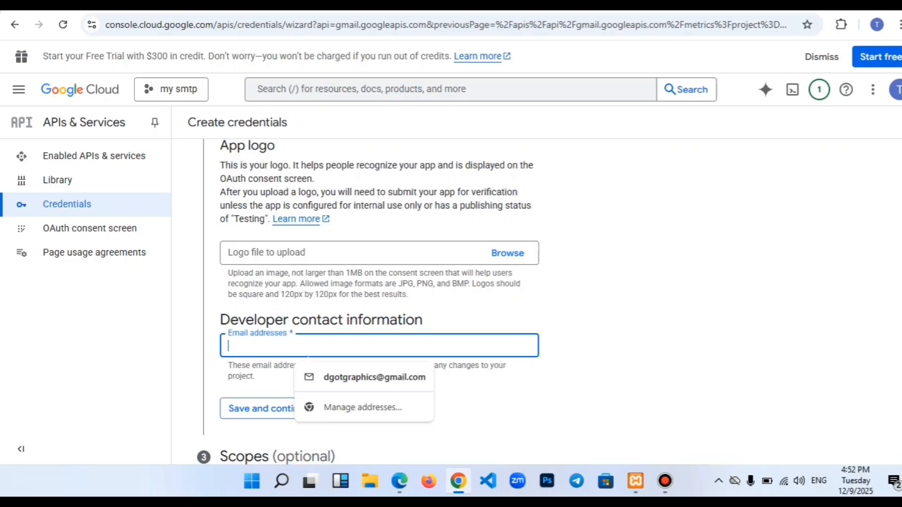
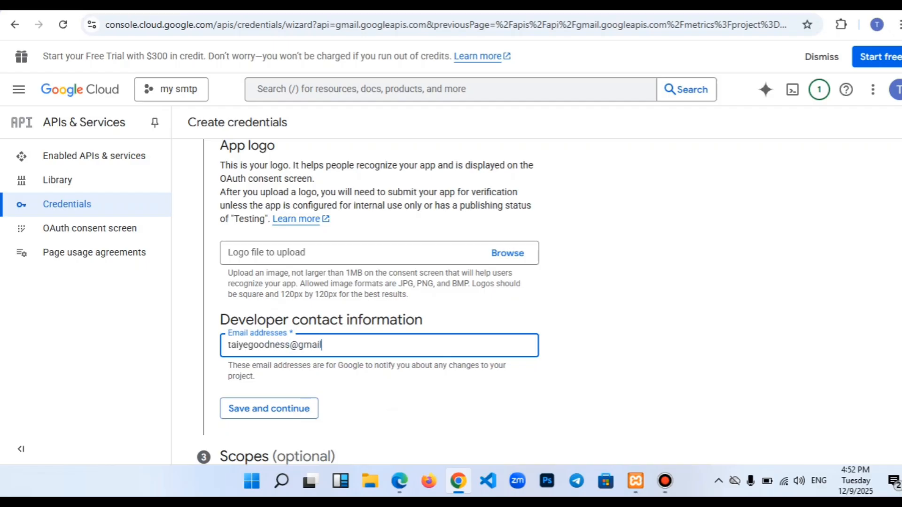
- Skip the optional sensitive and restricted scopes with Save and continue
{"action": "scroll", "coordinate": [380, 301], "scroll_direction": "up", "scroll_amount": 5}
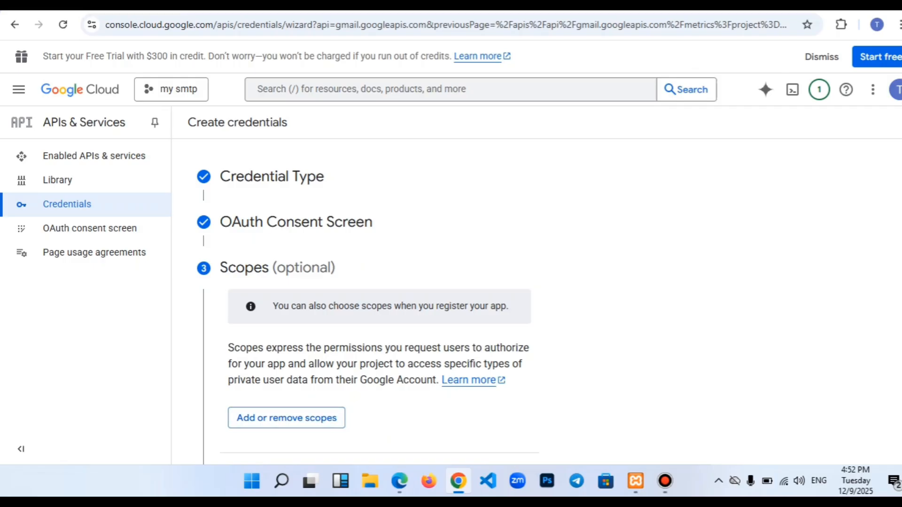
{"action": "scroll", "coordinate": [371, 301], "scroll_direction": "down", "scroll_amount": 8}
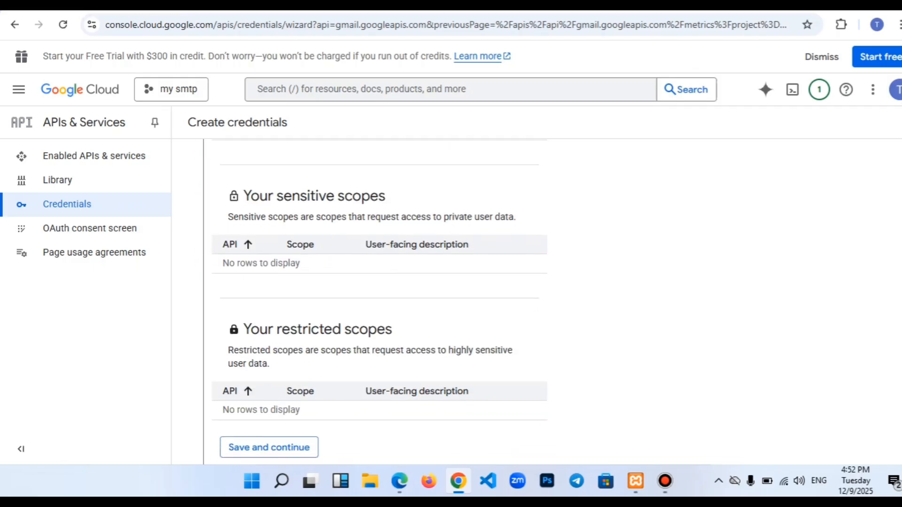
{"action": "scroll", "coordinate": [371, 300], "scroll_direction": "down", "scroll_amount": 3}
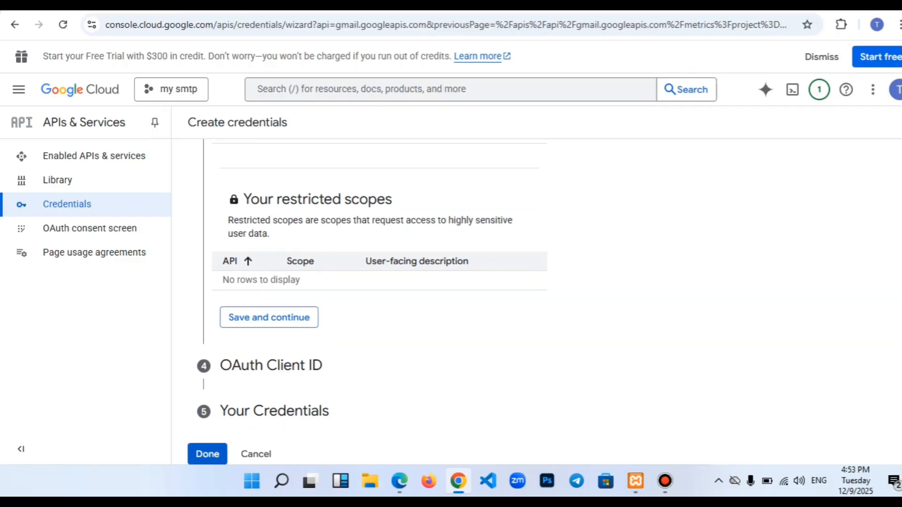
{"action": "left_click", "coordinate": [207, 454]}
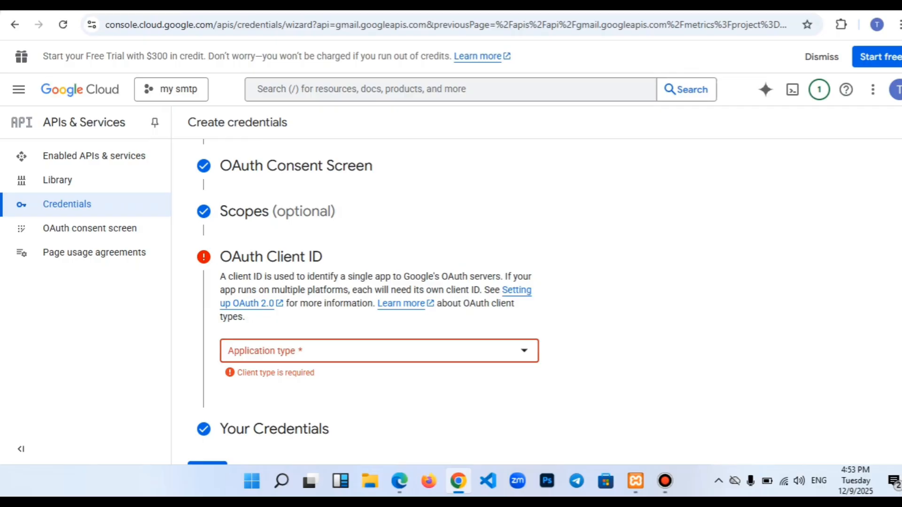
- Choose Web application, keep the name Web client 1, and add an empty redirect URI
{"action": "left_click", "coordinate": [379, 350]}
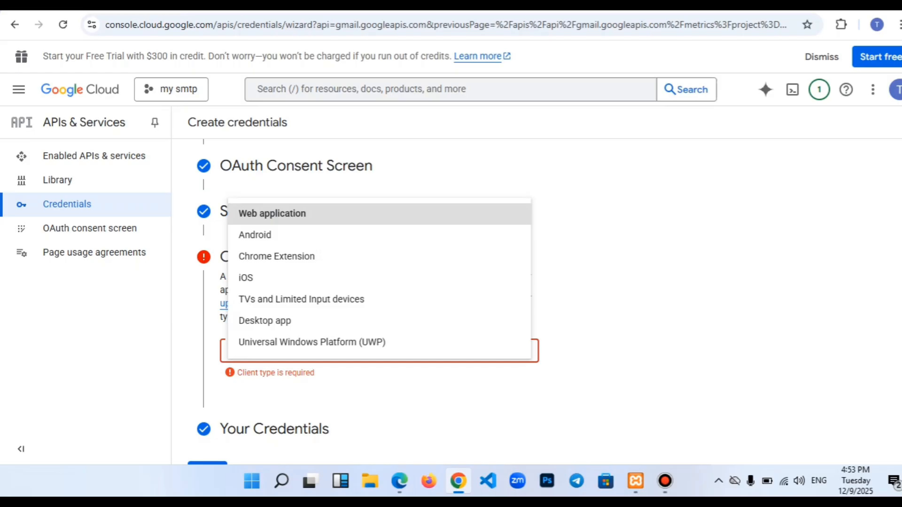
{"action": "key", "text": "Return"}
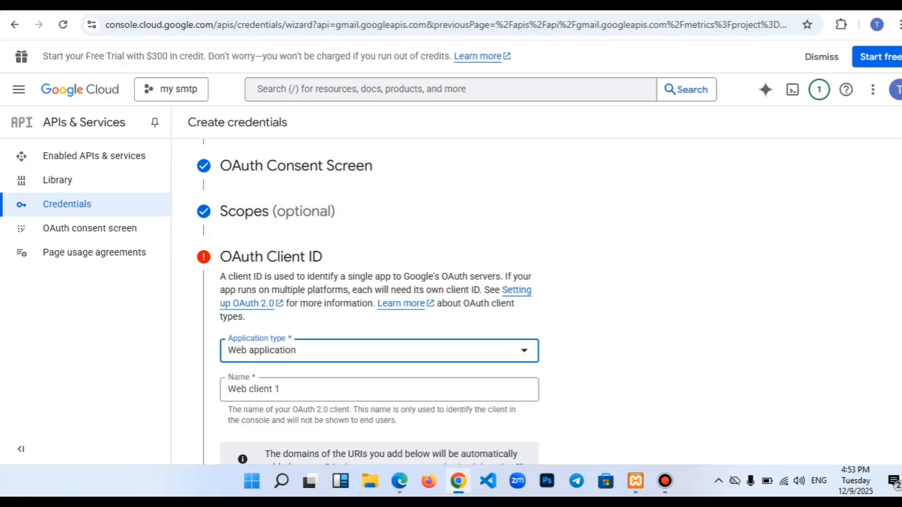
{"action": "left_click", "coordinate": [281, 389]}
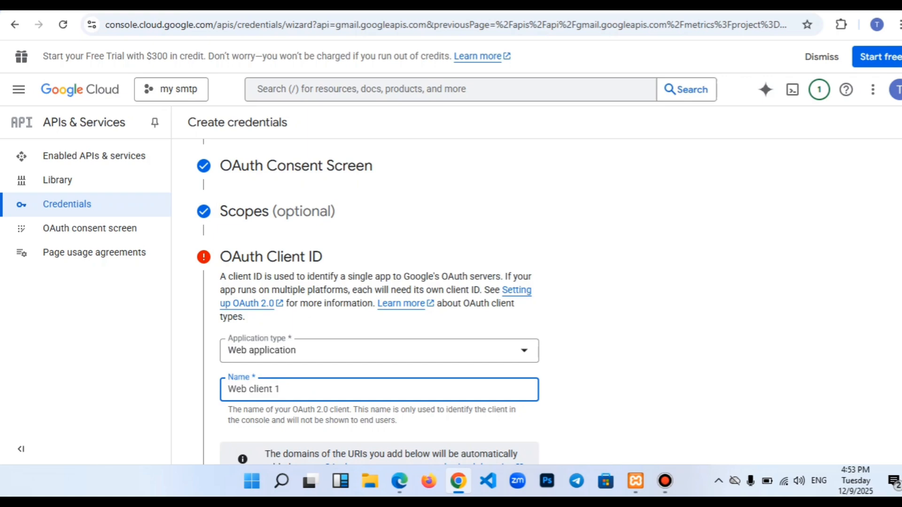
{"action": "scroll", "coordinate": [380, 305], "scroll_direction": "down", "scroll_amount": 2}
{"action": "scroll", "coordinate": [379, 306], "scroll_direction": "down", "scroll_amount": 2}
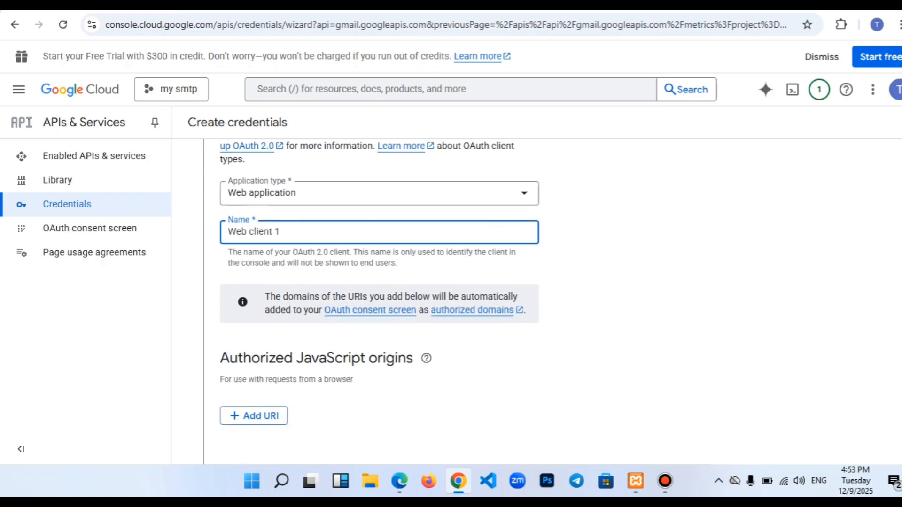
{"action": "scroll", "coordinate": [379, 305], "scroll_direction": "down", "scroll_amount": 5}
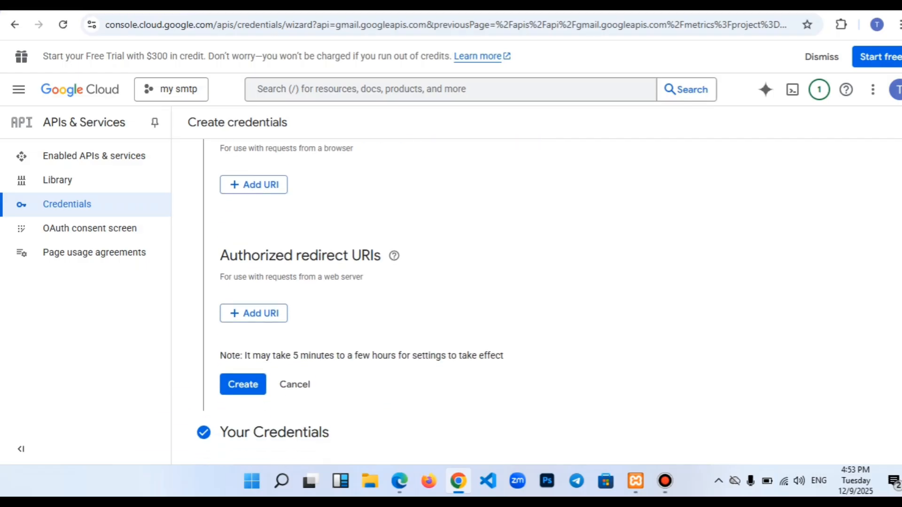
{"action": "left_click", "coordinate": [254, 314]}
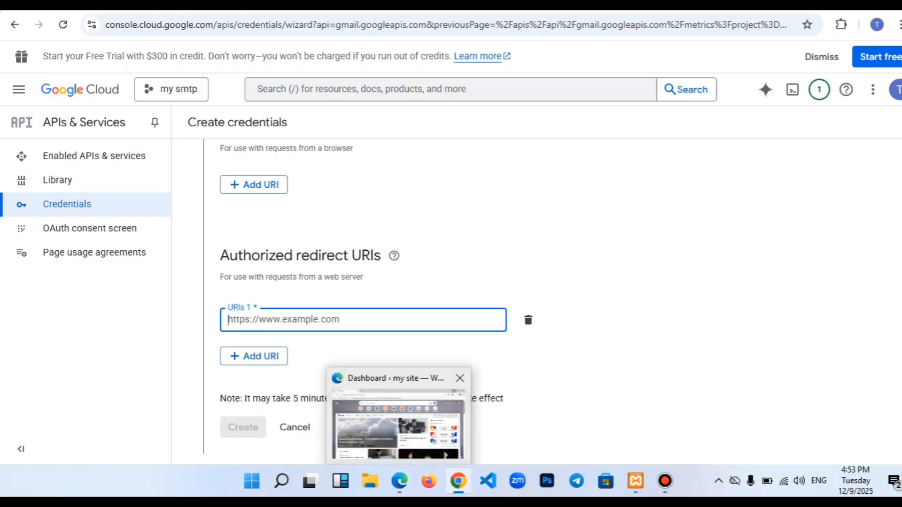
- Open WP Mail SMTP Settings in WordPress and scroll to the Google/Gmail redirect URI
{"action": "left_click", "coordinate": [399, 481]}
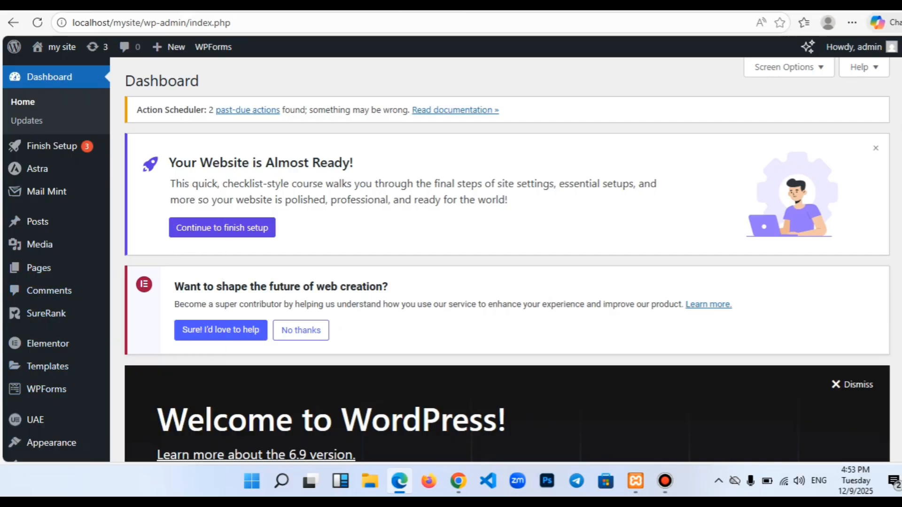
{"action": "scroll", "coordinate": [507, 258], "scroll_direction": "down", "scroll_amount": 5}
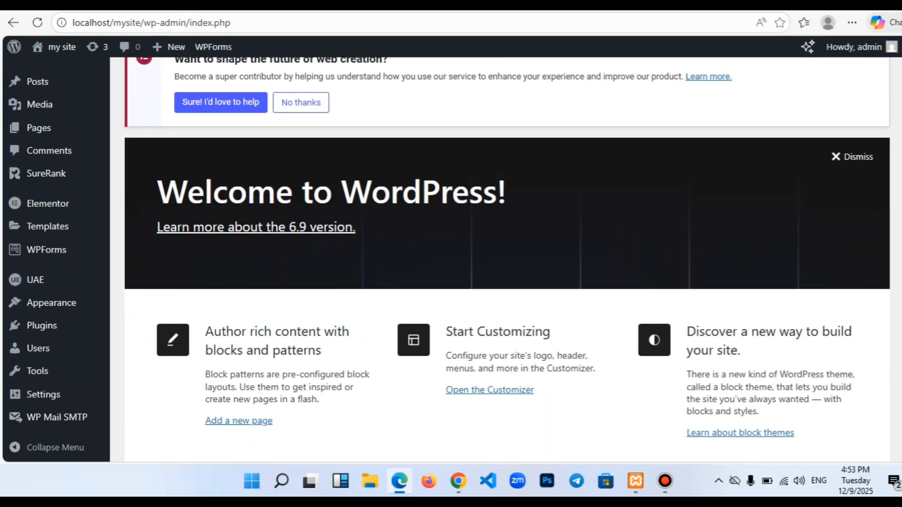
{"action": "mouse_move", "coordinate": [56, 417]}
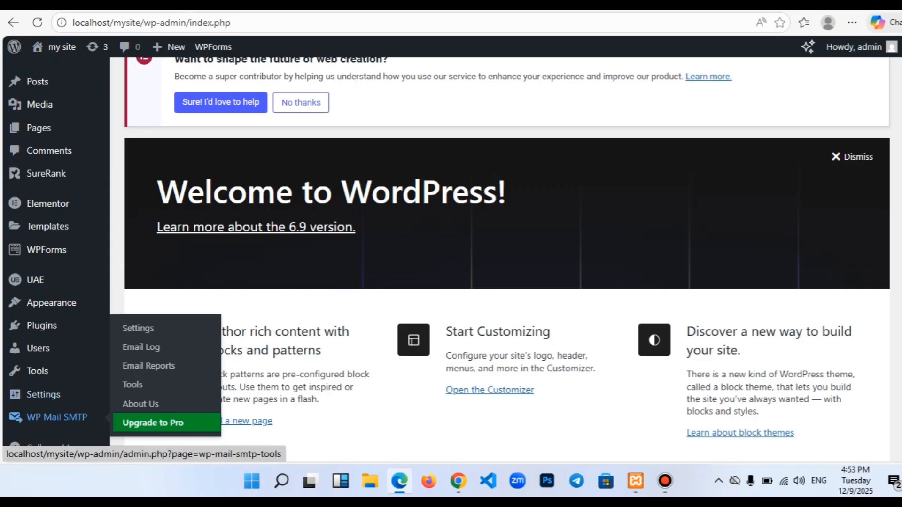
{"action": "left_click", "coordinate": [57, 417]}
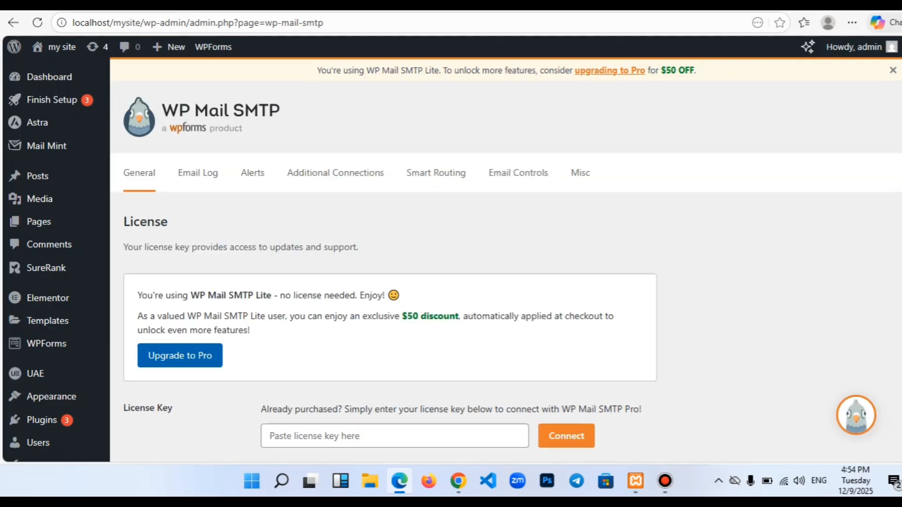
{"action": "scroll", "coordinate": [454, 259], "scroll_direction": "down", "scroll_amount": 15}
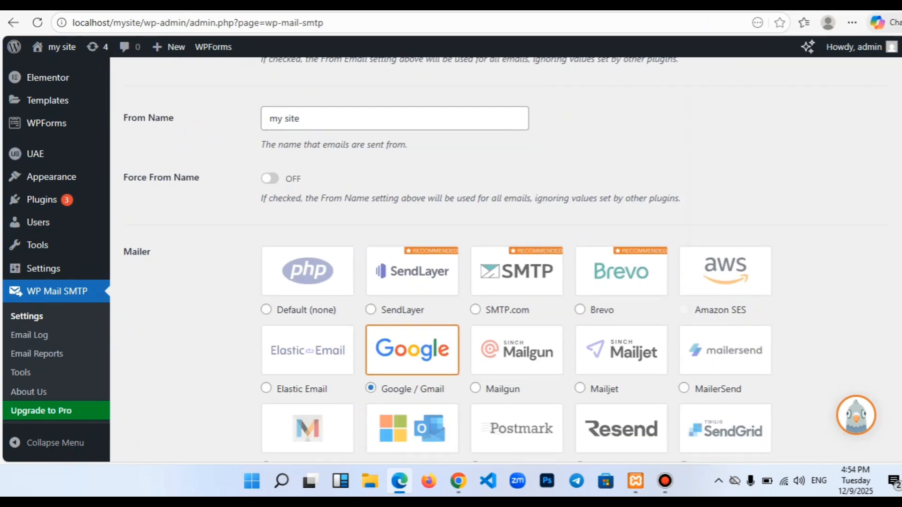
{"action": "scroll", "coordinate": [454, 260], "scroll_direction": "down", "scroll_amount": 10}
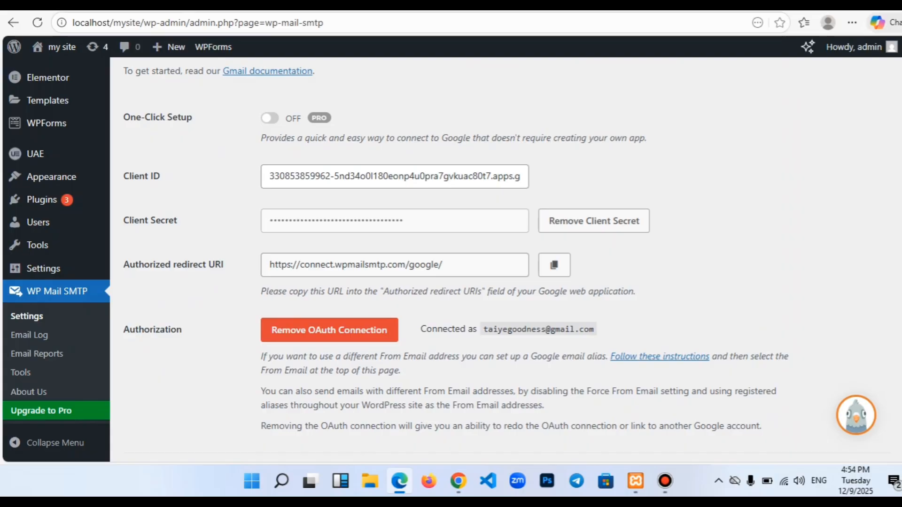
{"action": "left_click", "coordinate": [375, 265]}
{"action": "key", "text": "ctrl+c"}
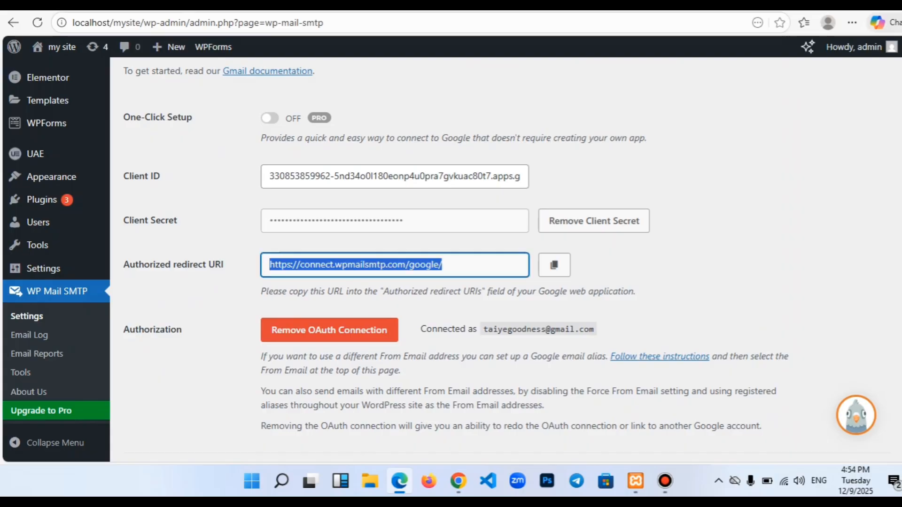
{"action": "left_click", "coordinate": [458, 481]}
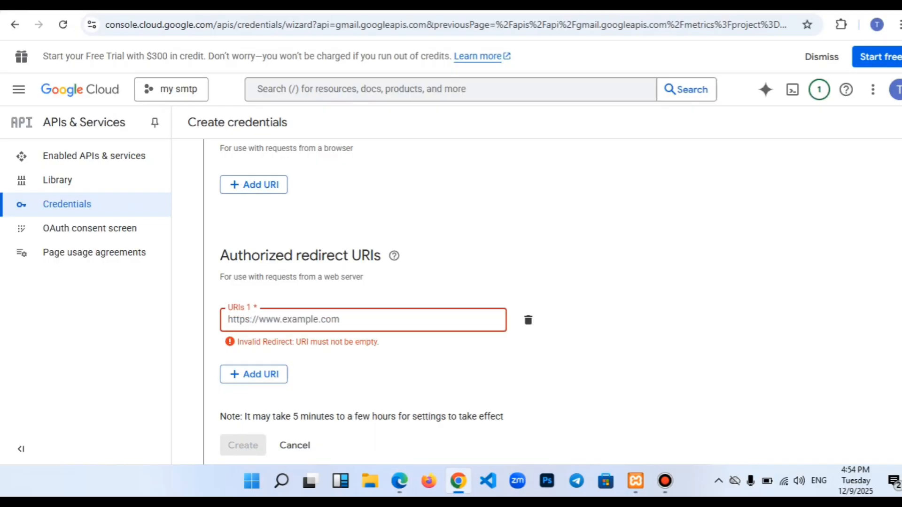
{"action": "key", "text": "ctrl+v"}
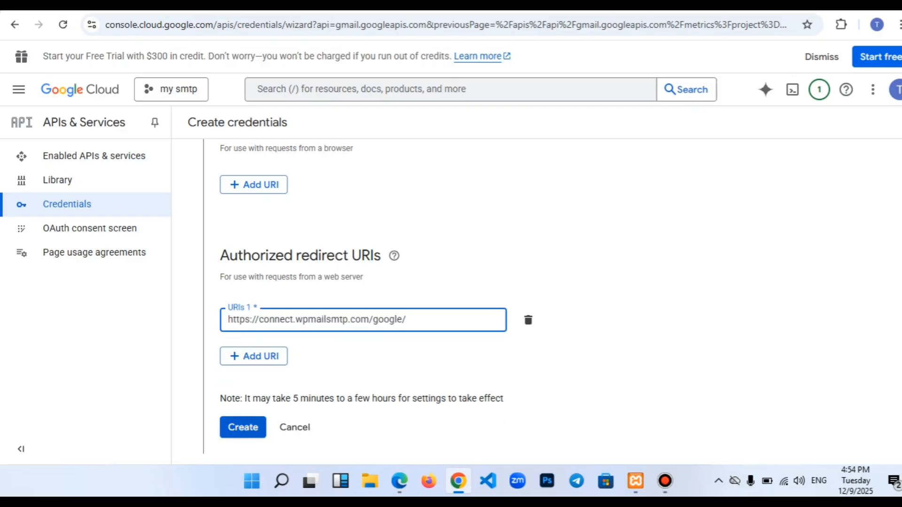
{"action": "left_click", "coordinate": [243, 427]}
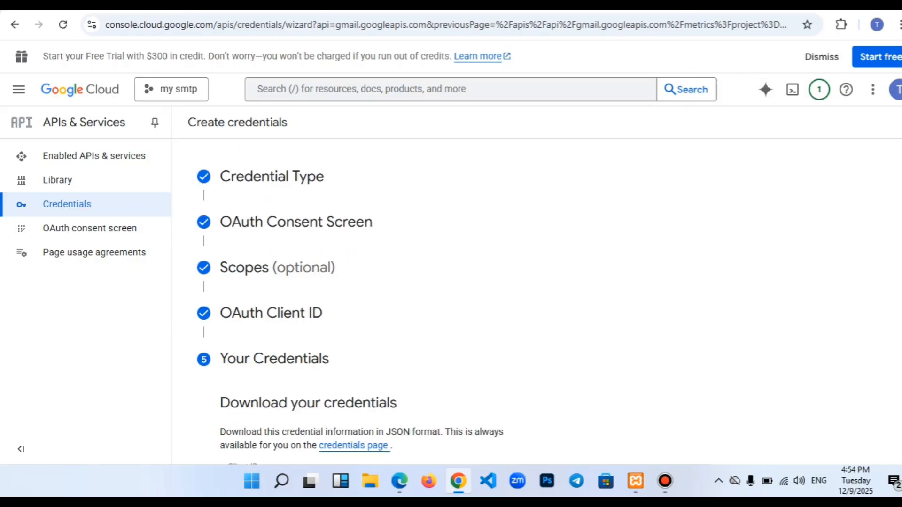
- Close the wizard with Done and view Credentials listing Web client 1 under OAuth 2.0 Client IDs
{"action": "scroll", "coordinate": [368, 310], "scroll_direction": "down", "scroll_amount": 5}
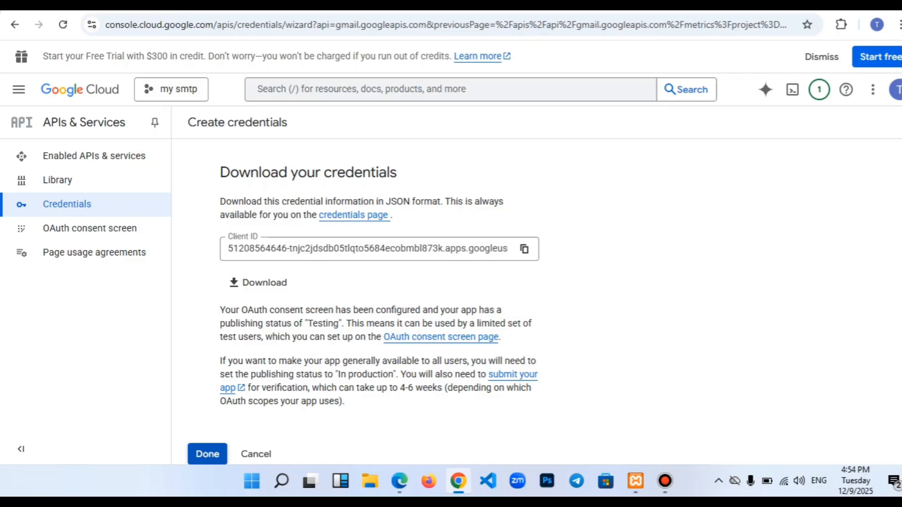
{"action": "left_click", "coordinate": [207, 454]}
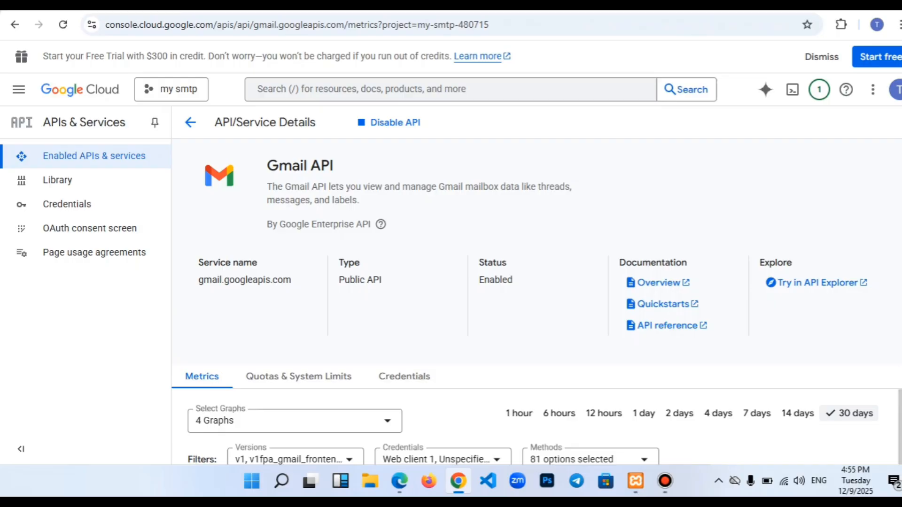
{"action": "left_click", "coordinate": [67, 203]}
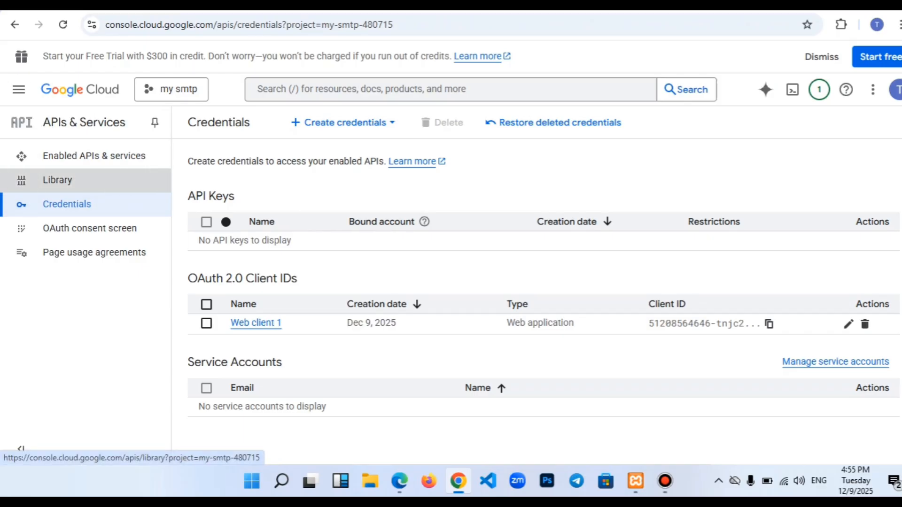
- Return from the API Library to the dashboard and open the OAuth consent screen overview
{"action": "left_click", "coordinate": [57, 180]}
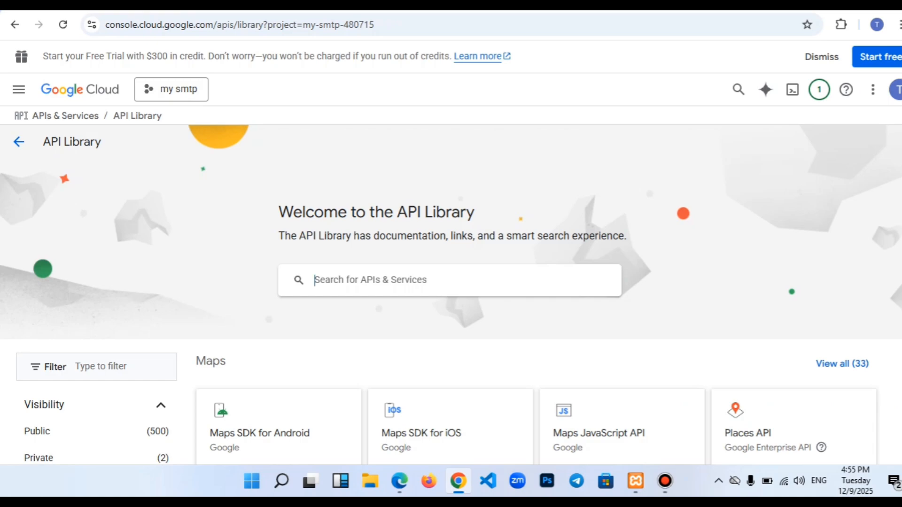
{"action": "left_click", "coordinate": [18, 141]}
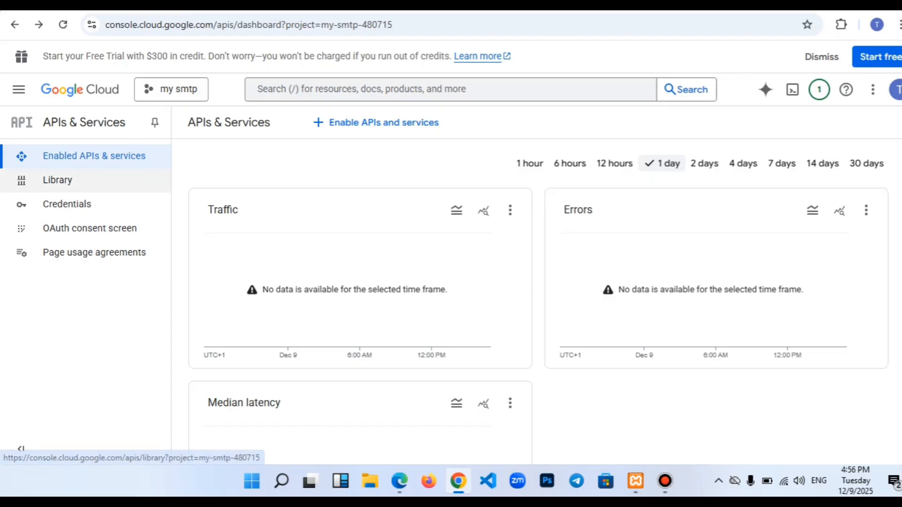
{"action": "left_click", "coordinate": [57, 180]}
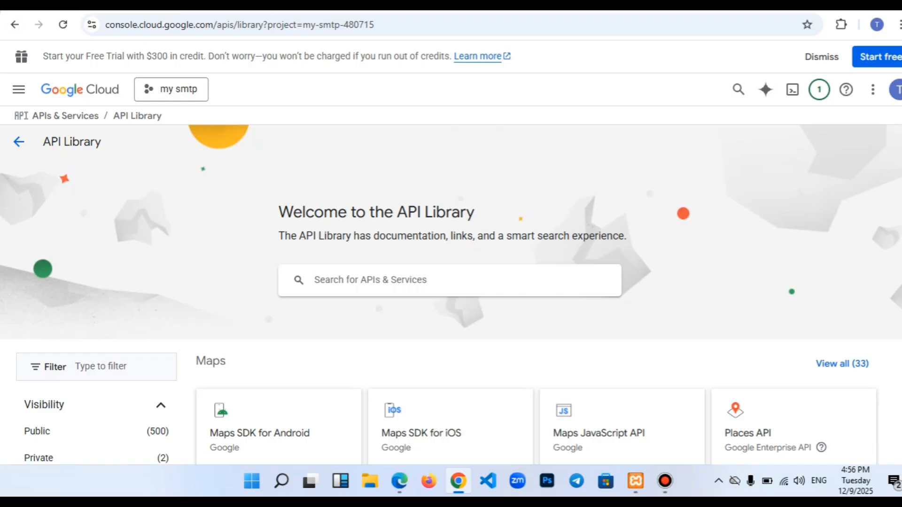
{"action": "left_click", "coordinate": [14, 24]}
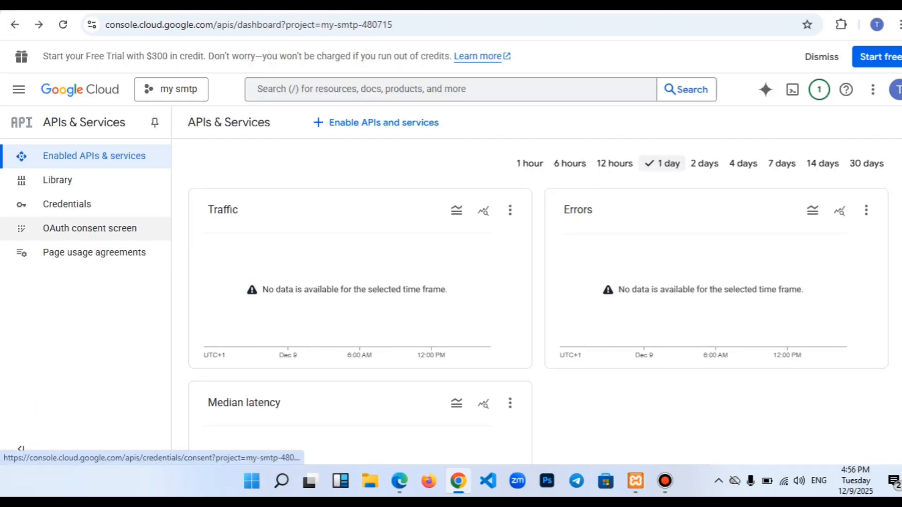
{"action": "left_click", "coordinate": [89, 228]}
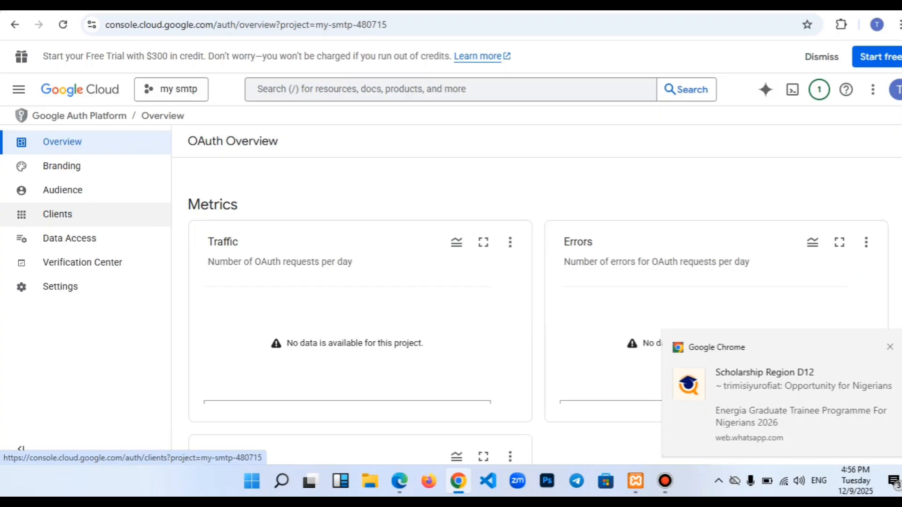
- Publish the OAuth app from Audience, confirming the push from Testing to In production
{"action": "left_click", "coordinate": [64, 215]}
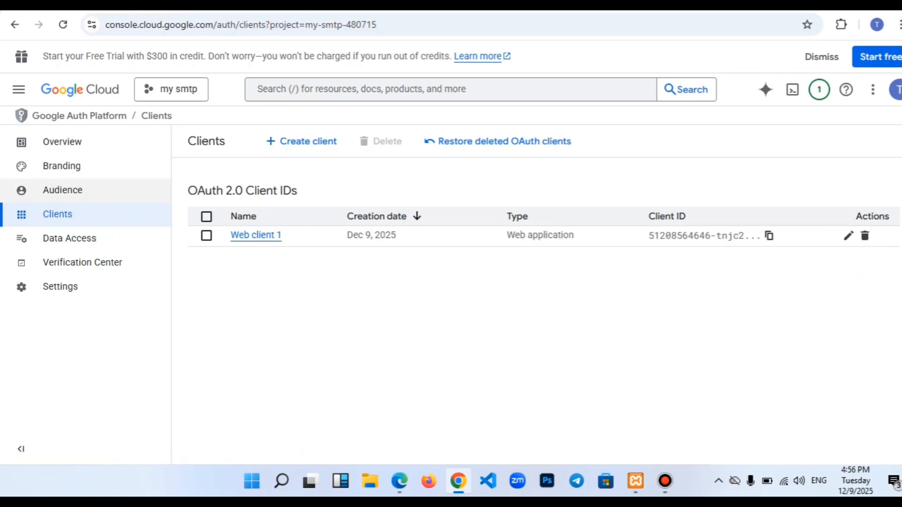
{"action": "left_click", "coordinate": [62, 190]}
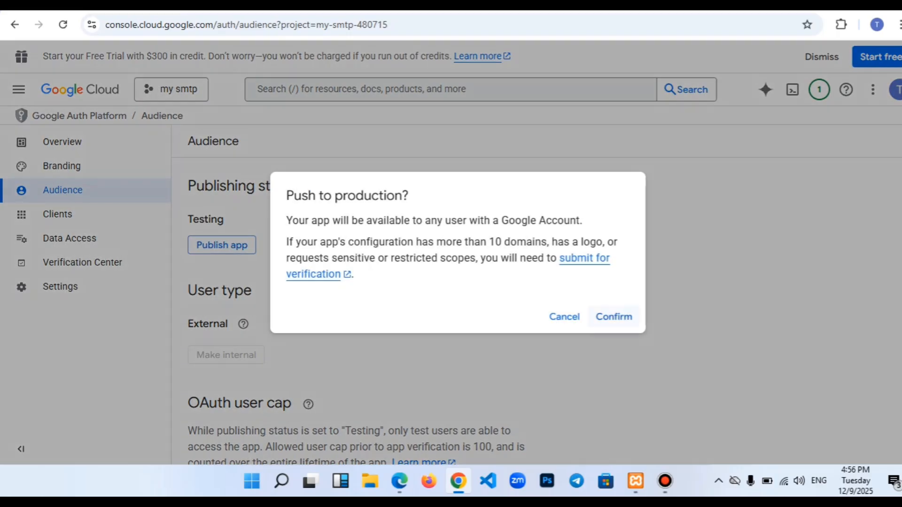
{"action": "left_click", "coordinate": [613, 317]}
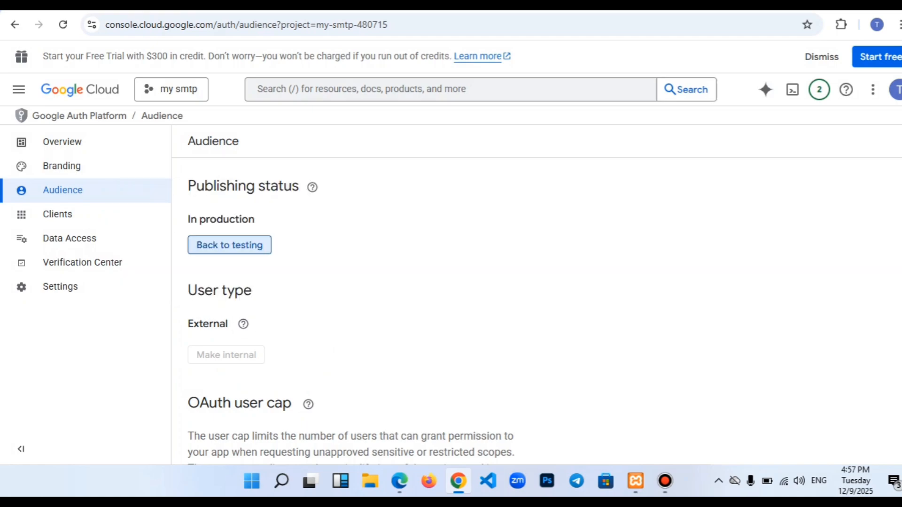
{"action": "scroll", "coordinate": [357, 310], "scroll_direction": "down", "scroll_amount": 4}
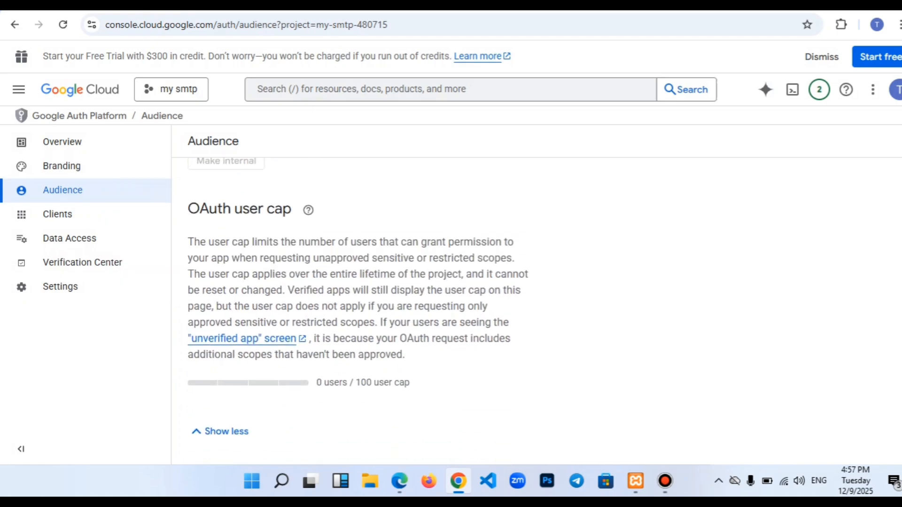
{"action": "scroll", "coordinate": [356, 310], "scroll_direction": "up", "scroll_amount": 4}
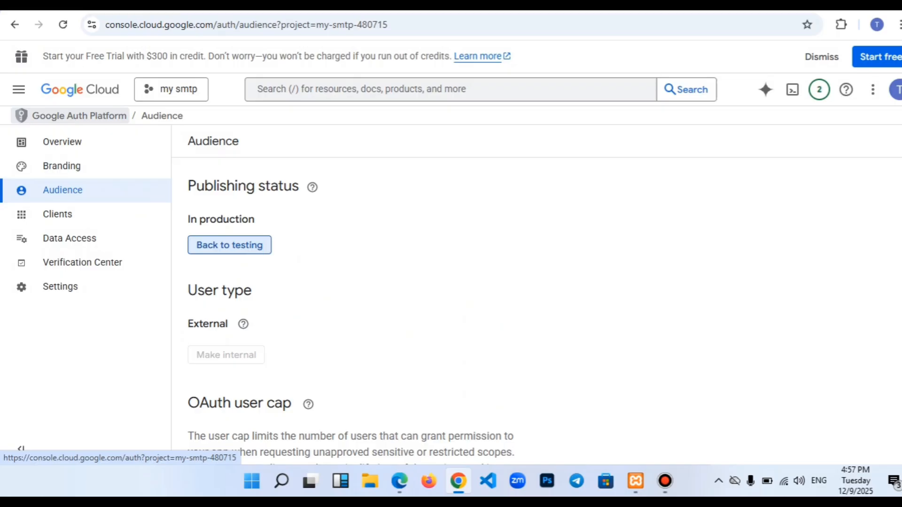
{"action": "left_click", "coordinate": [79, 115]}
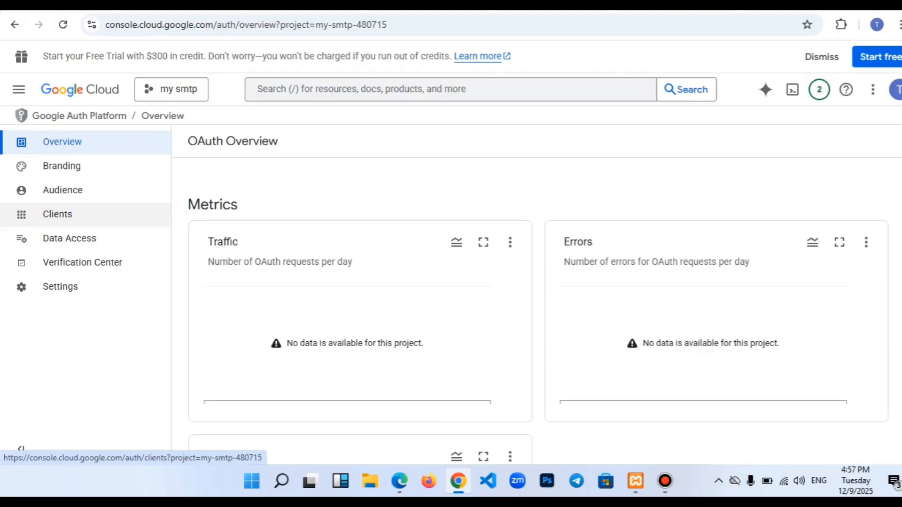
- Open Web client 1 and confirm the WP Mail SMTP redirect URI under Authorized redirect URIs
{"action": "left_click", "coordinate": [57, 214]}
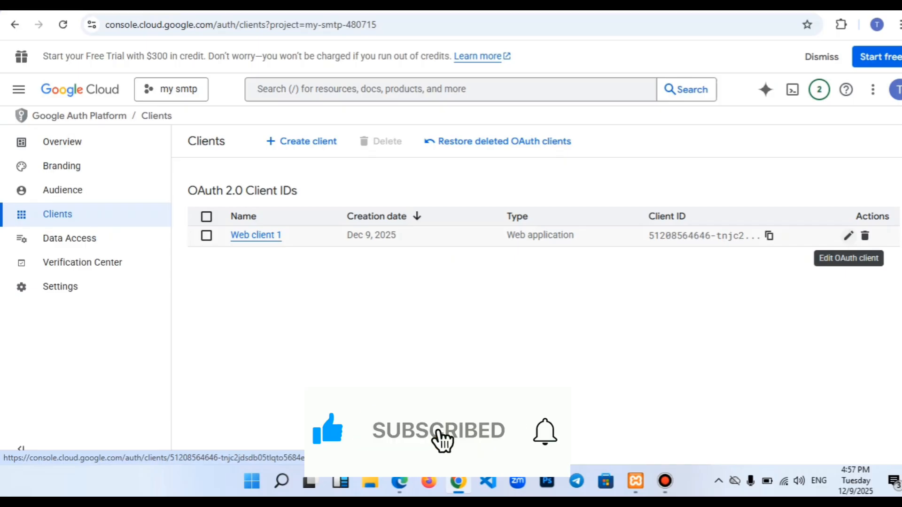
{"action": "left_click", "coordinate": [847, 235]}
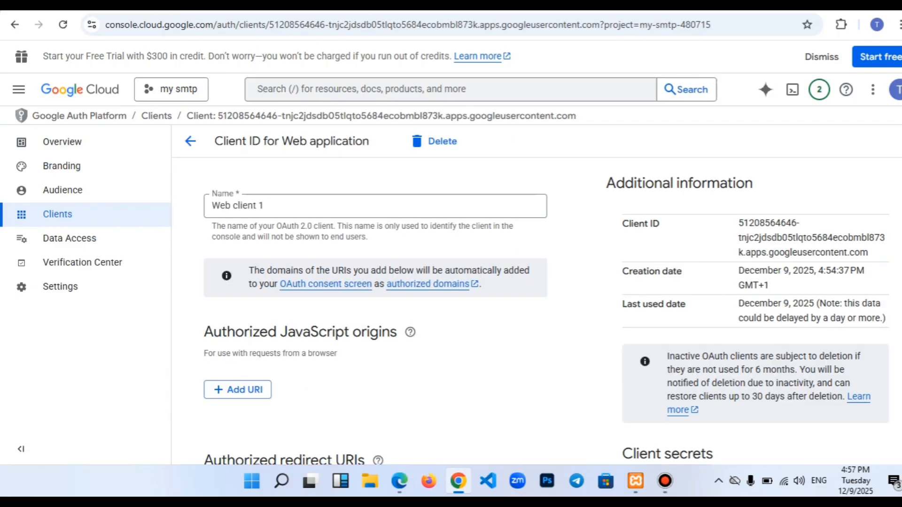
{"action": "scroll", "coordinate": [545, 310], "scroll_direction": "down", "scroll_amount": 6}
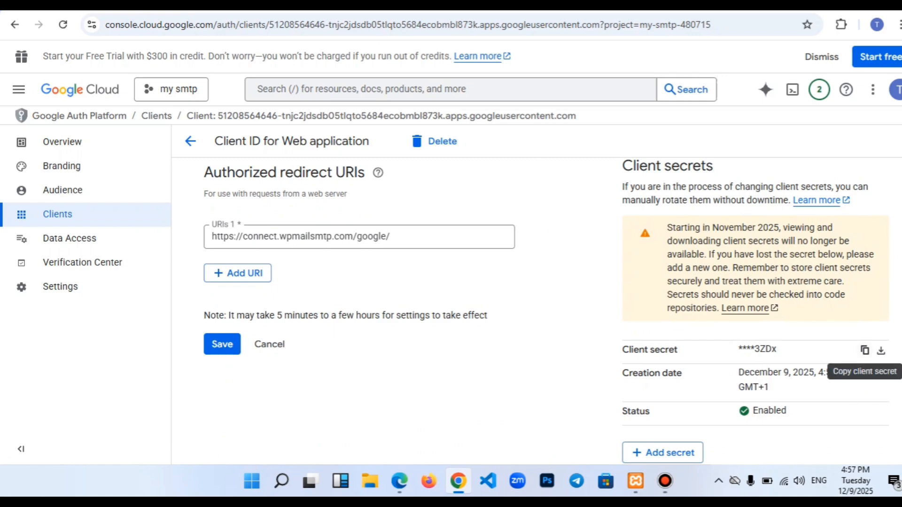
{"action": "scroll", "coordinate": [545, 310], "scroll_direction": "up", "scroll_amount": 6}
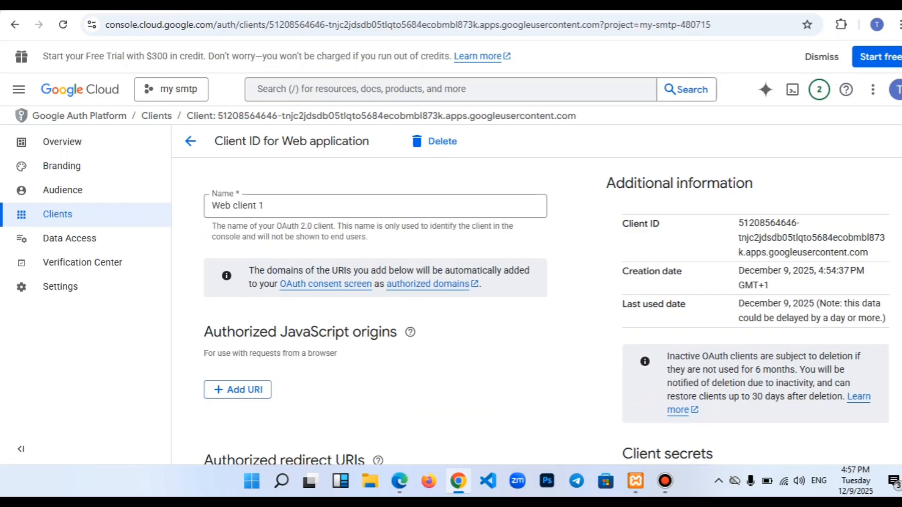
- Review the Gmail mailer connection settings in WP Mail SMTP in the WordPress window
{"action": "mouse_move", "coordinate": [399, 480]}
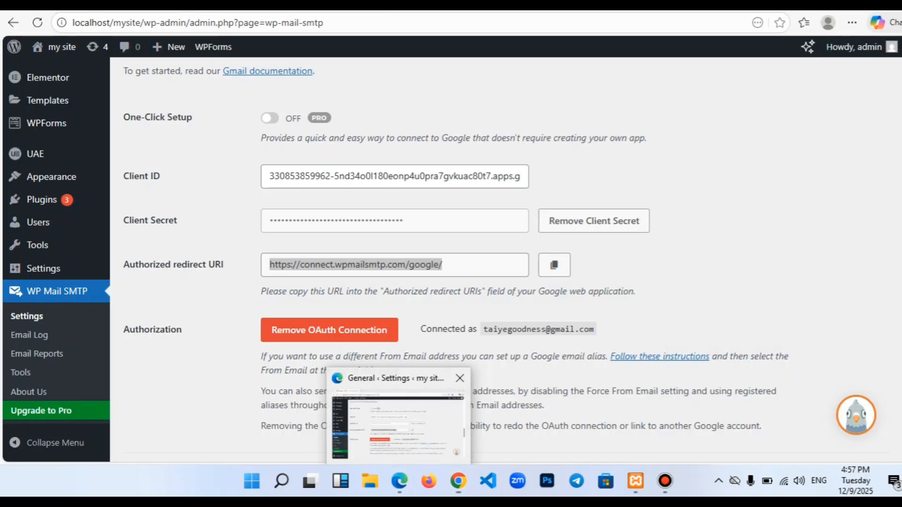
{"action": "left_click", "coordinate": [399, 413]}
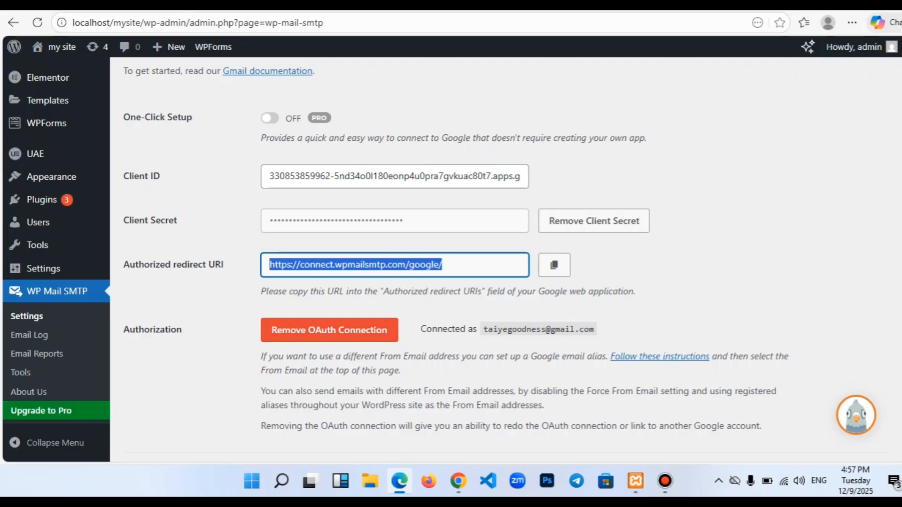
{"action": "scroll", "coordinate": [470, 258], "scroll_direction": "down", "scroll_amount": 4}
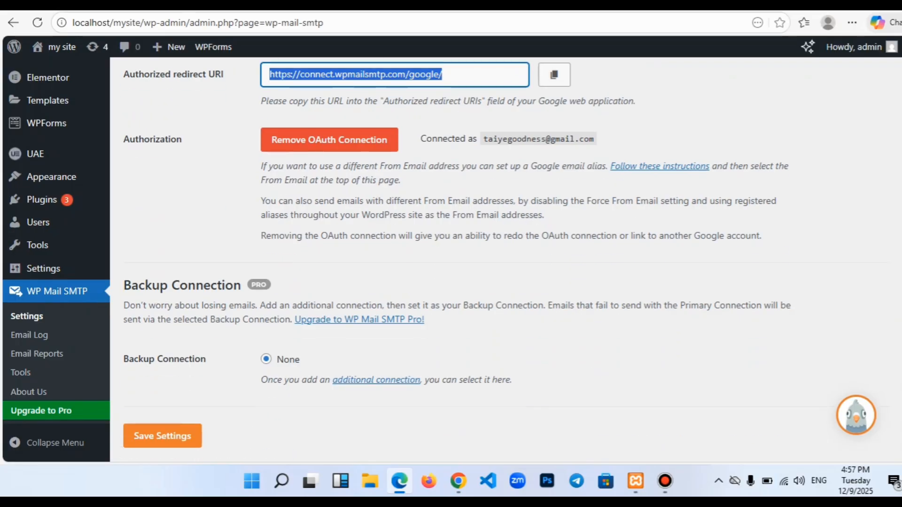
{"action": "scroll", "coordinate": [451, 258], "scroll_direction": "up", "scroll_amount": 2}
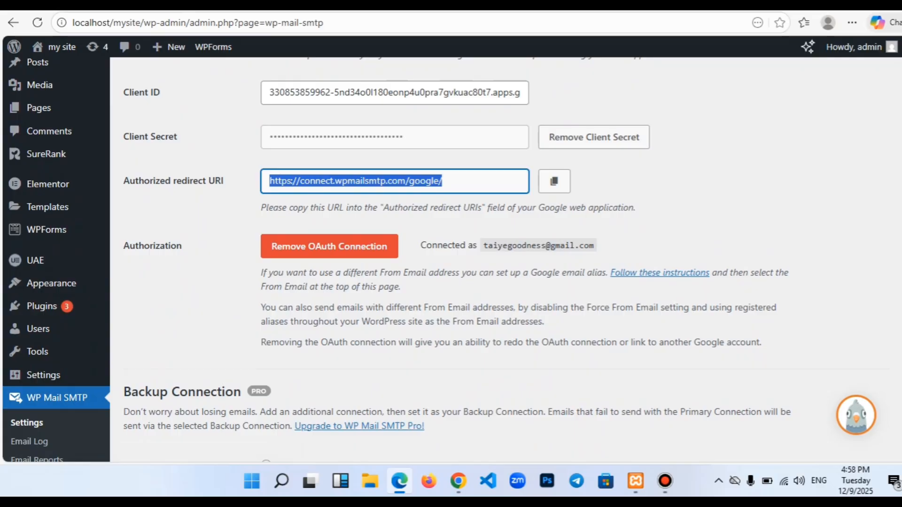
{"action": "scroll", "coordinate": [451, 259], "scroll_direction": "up", "scroll_amount": 12}
- Return to Web client 1's Client ID for Web application page in Google Cloud Console
{"action": "mouse_move", "coordinate": [47, 145]}
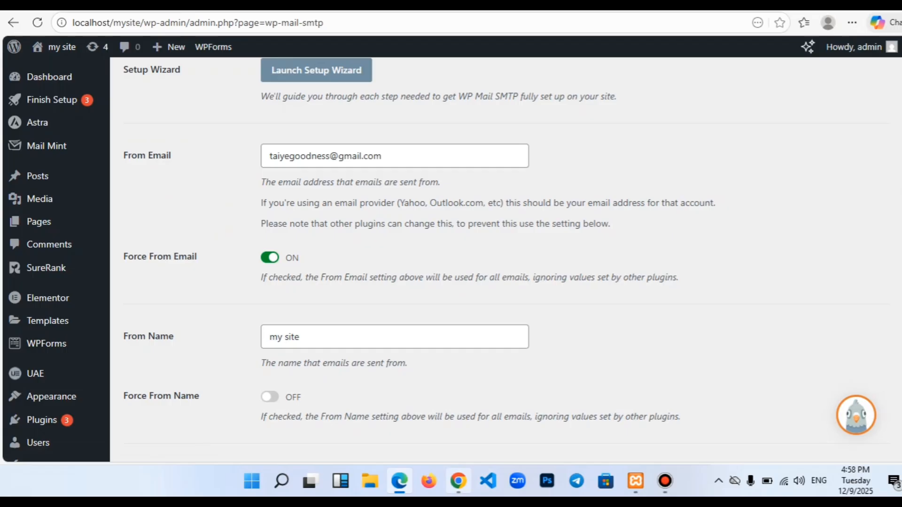
{"action": "mouse_move", "coordinate": [458, 480]}
{"action": "left_click", "coordinate": [458, 413]}
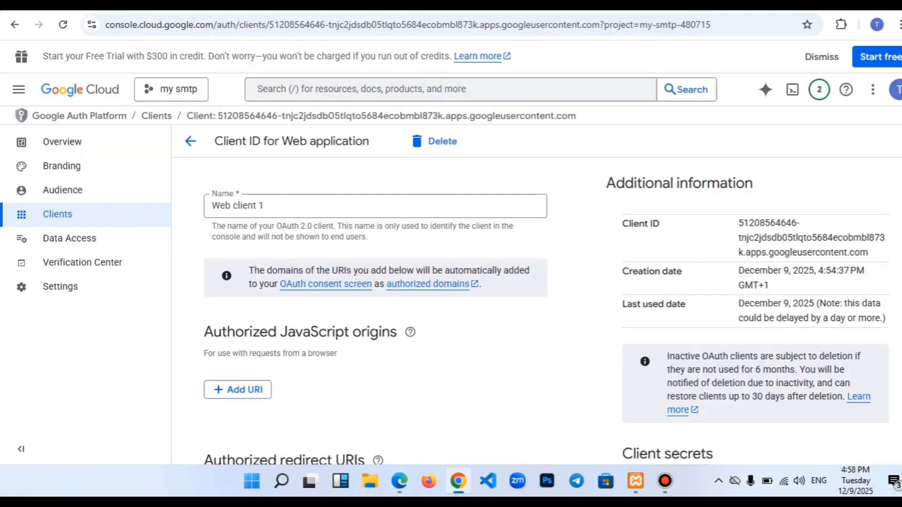